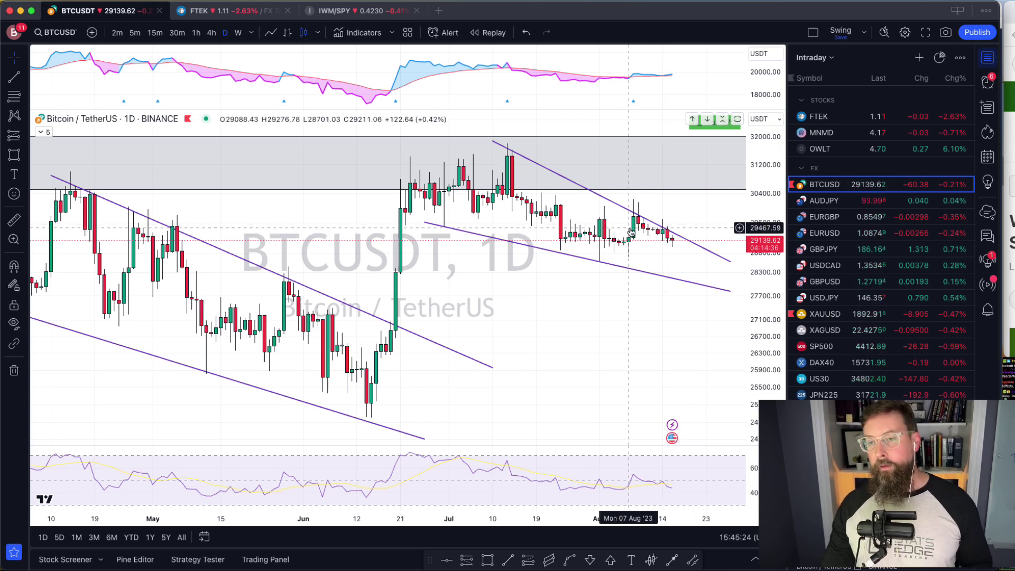
Bring the WorkSpaces session running Trade Ideas to the front.
key(super+Tab)
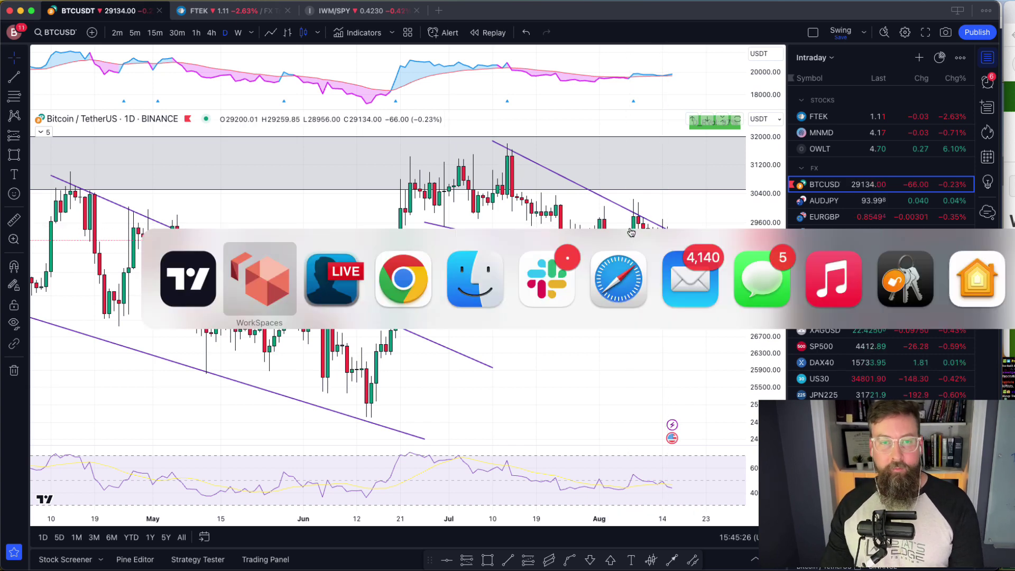
key(super+Tab)
key(super+shift+Tab)
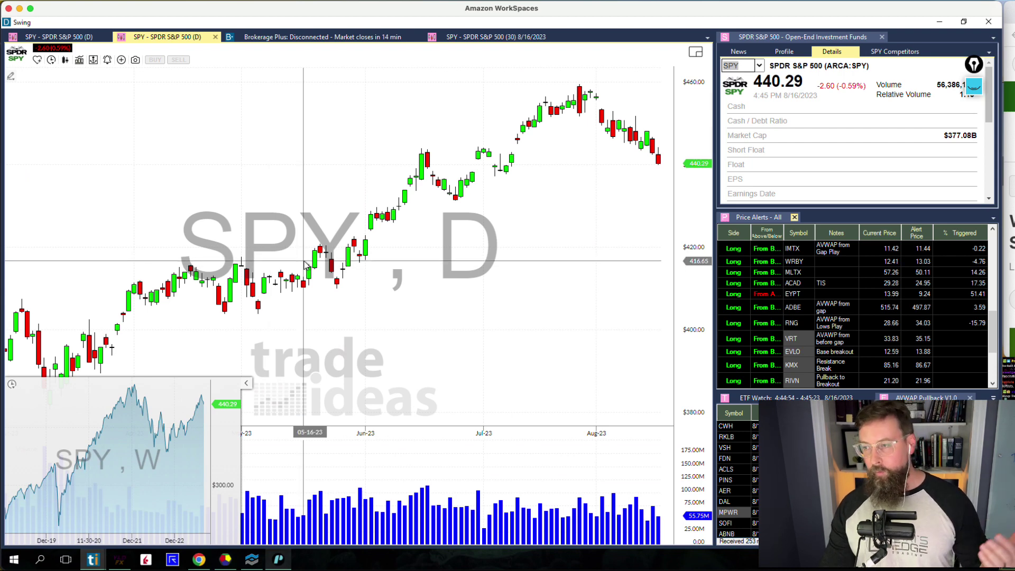
Draw a blue line along SPY's recent daily highs, then clear the annotation.
key(ctrl+shift+a)
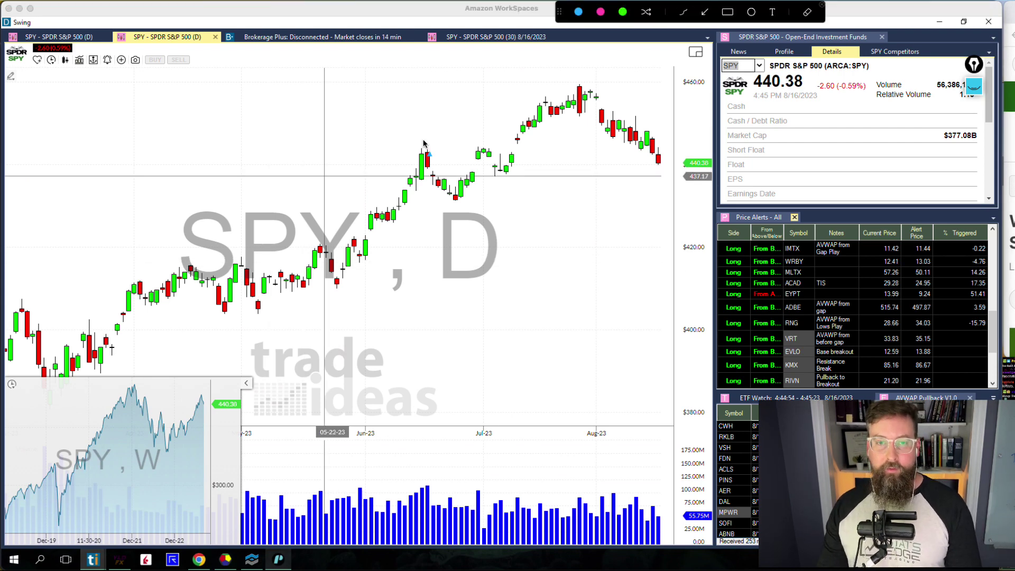
mouse_move(389, 150)
mouse_down()
mouse_move(703, 168)
mouse_move(709, 154)
mouse_up()
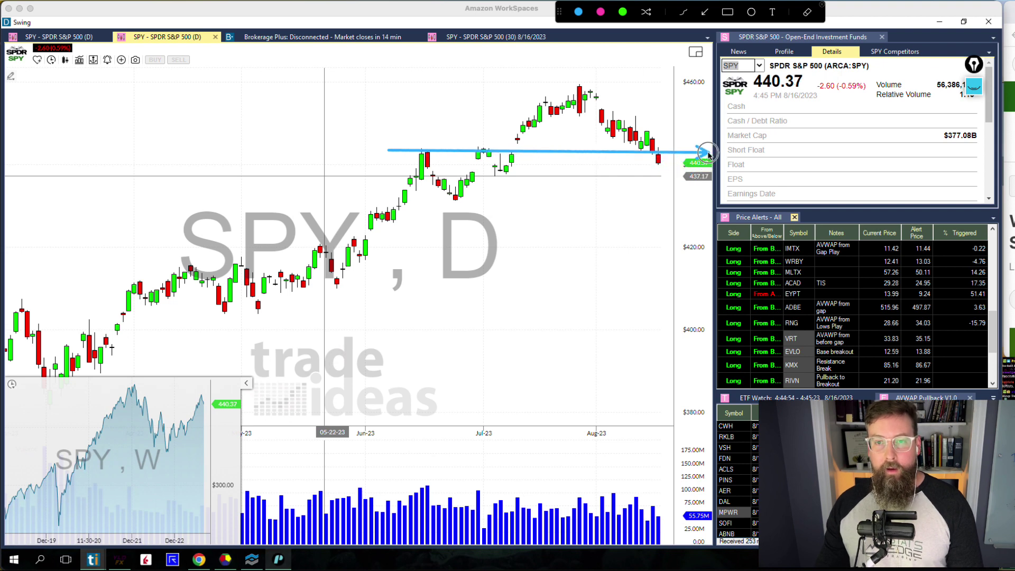
key(Escape)
Load the UUP daily chart and zoom out to show more history.
text(UUP)
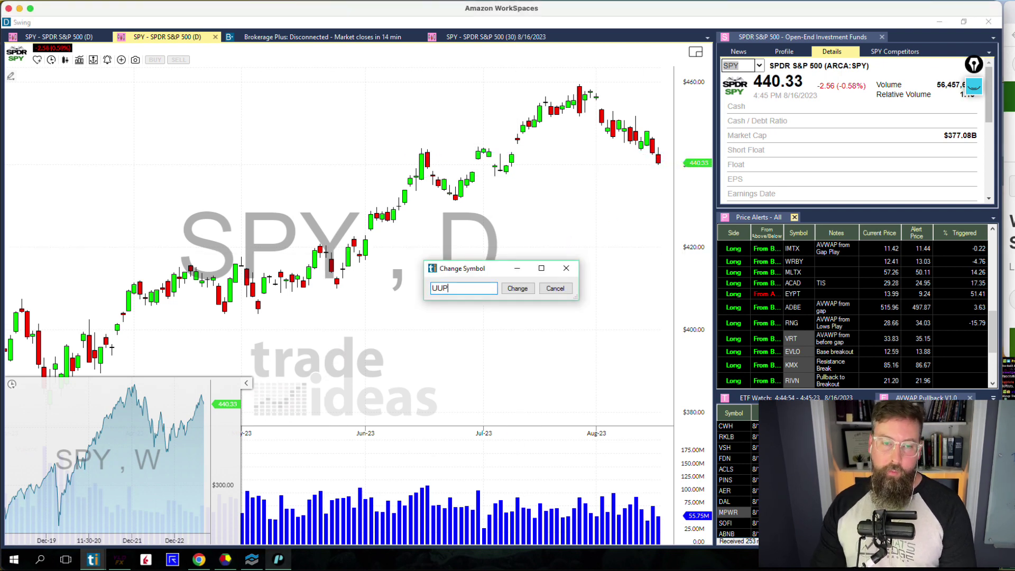
key(Return)
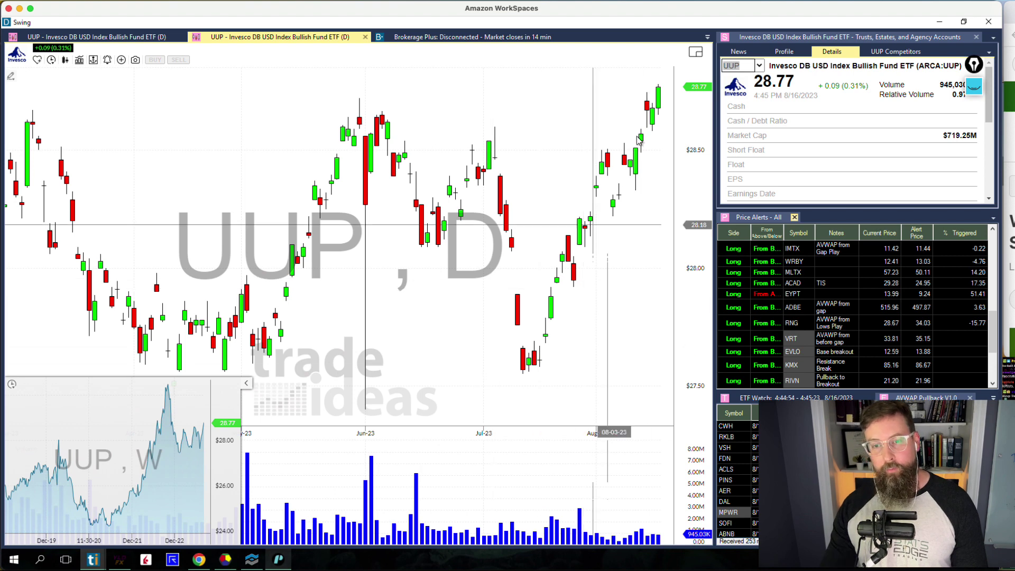
scroll(527, 320, down, 5)
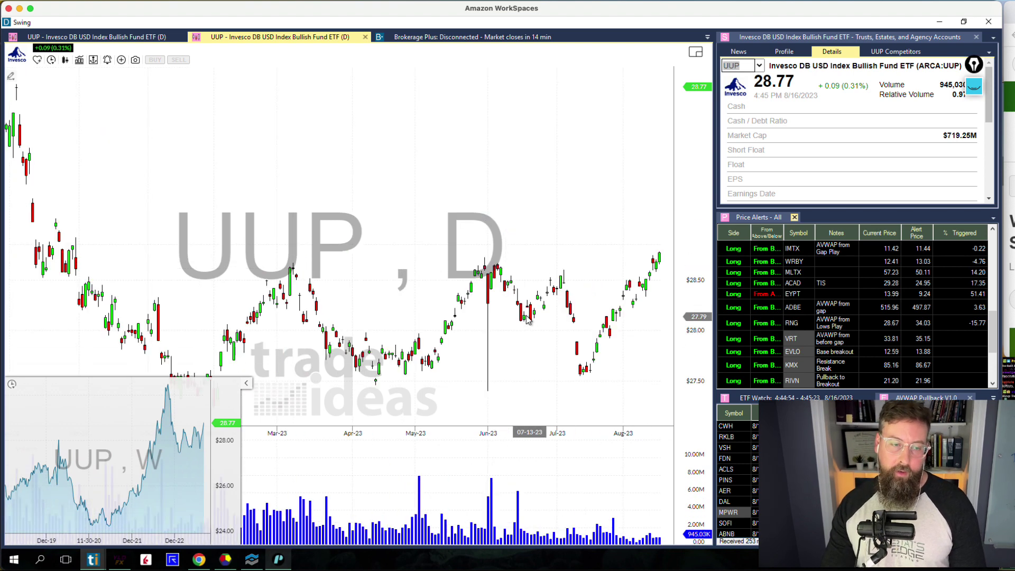
scroll(526, 321, down, 2)
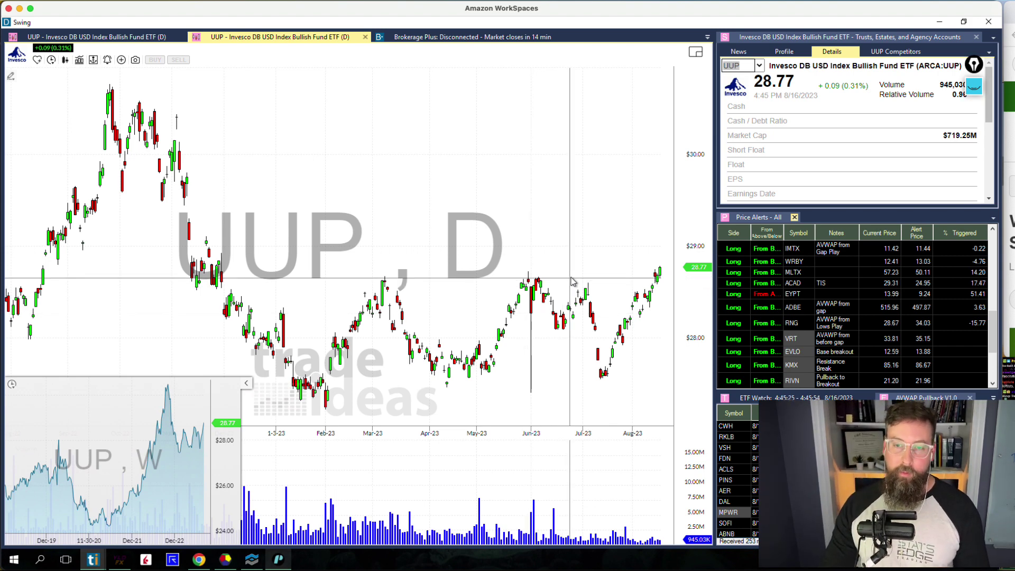
Draw a blue resistance line at 28.77 with arrows at the latest candles, June and March highs.
key(super+ctrl+a)
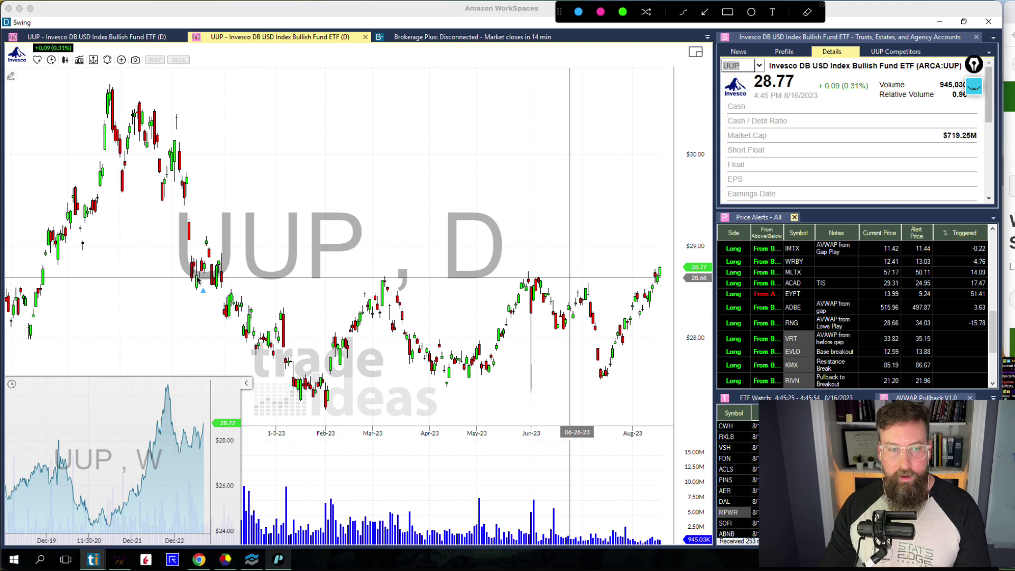
mouse_move(212, 271)
mouse_down()
mouse_move(737, 287)
mouse_move(719, 273)
mouse_up()
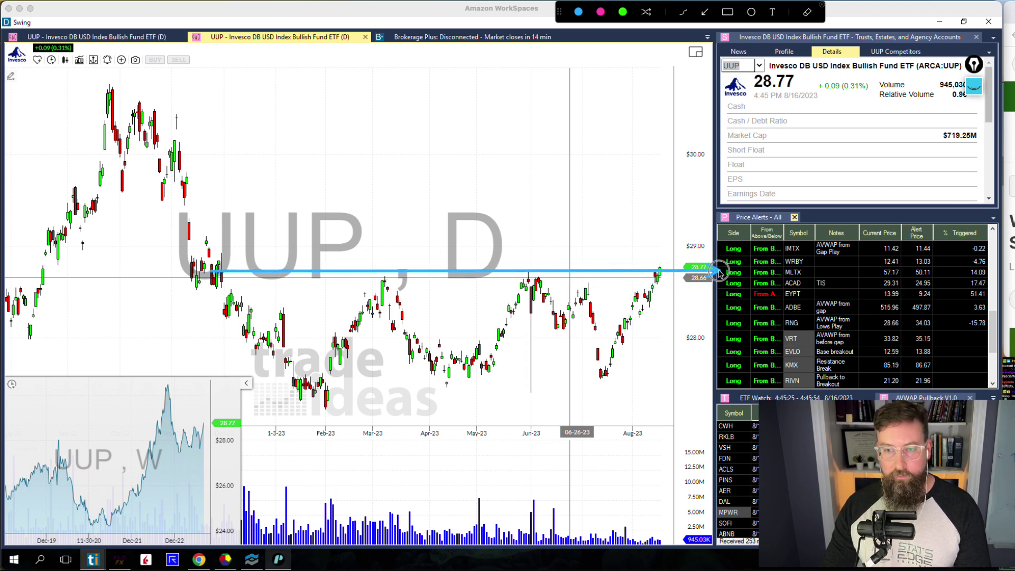
mouse_move(585, 213)
mouse_down()
mouse_move(640, 242)
mouse_move(647, 258)
mouse_up()
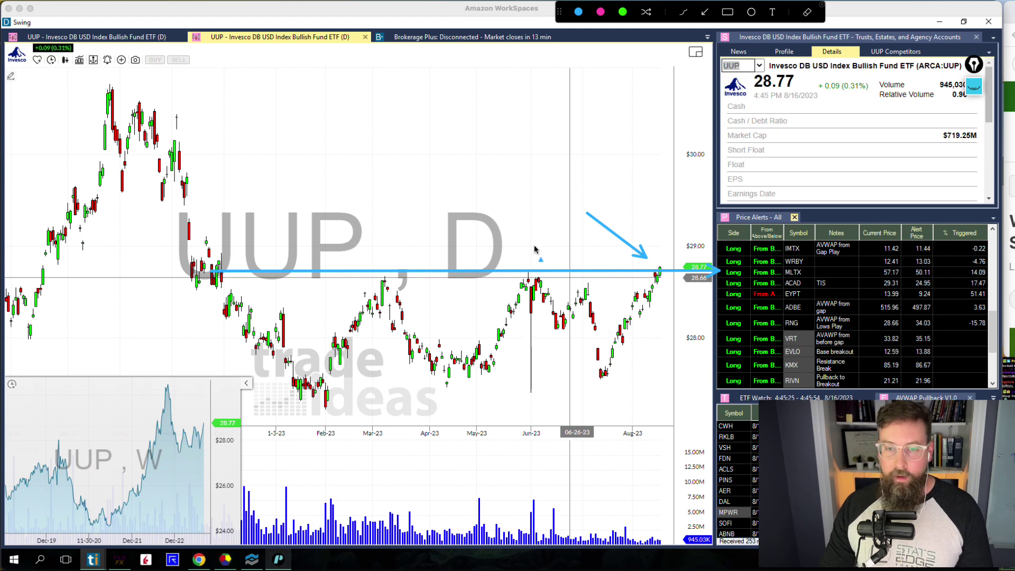
drag(534, 247, 534, 266)
drag(379, 243, 388, 265)
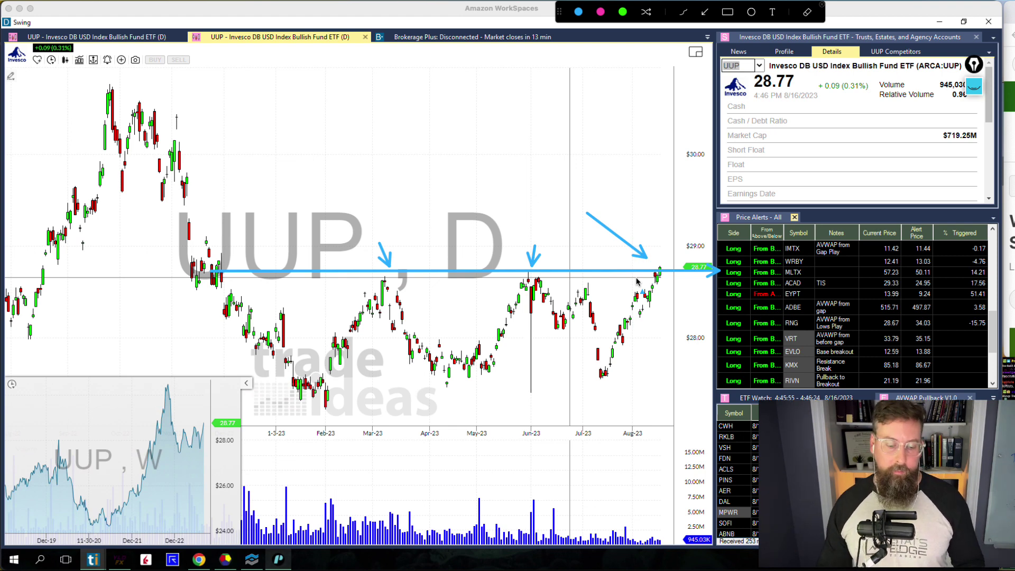
Clear the UUP annotations and switch the chart back to SPY.
key(Escape)
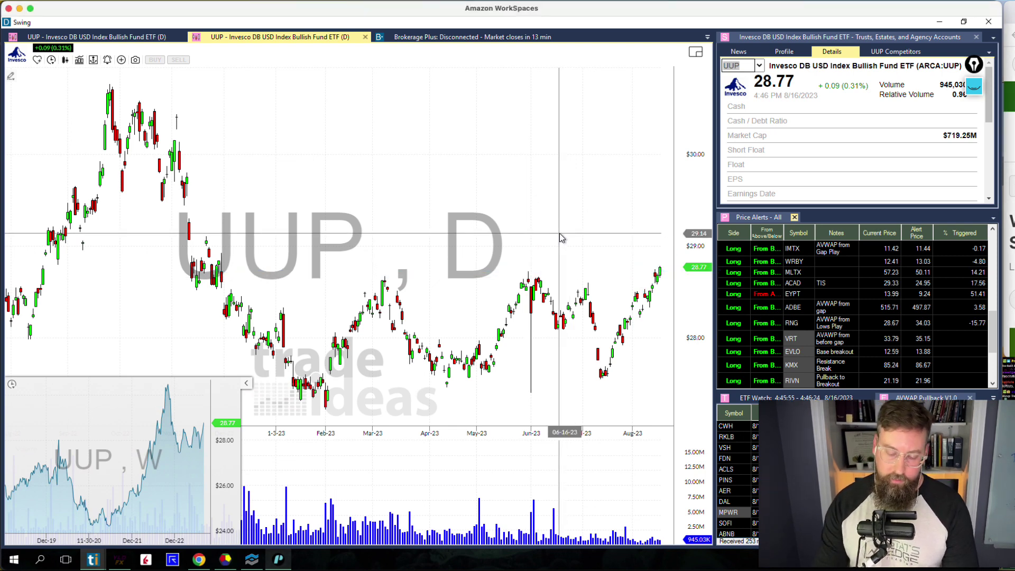
text(UUP)
key(Return)
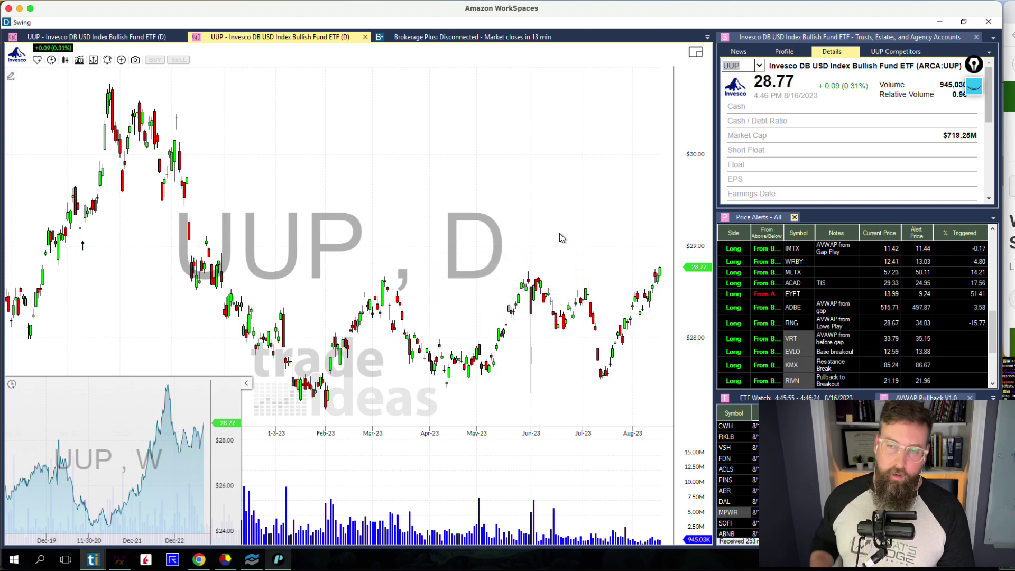
text(SPY)
key(Return)
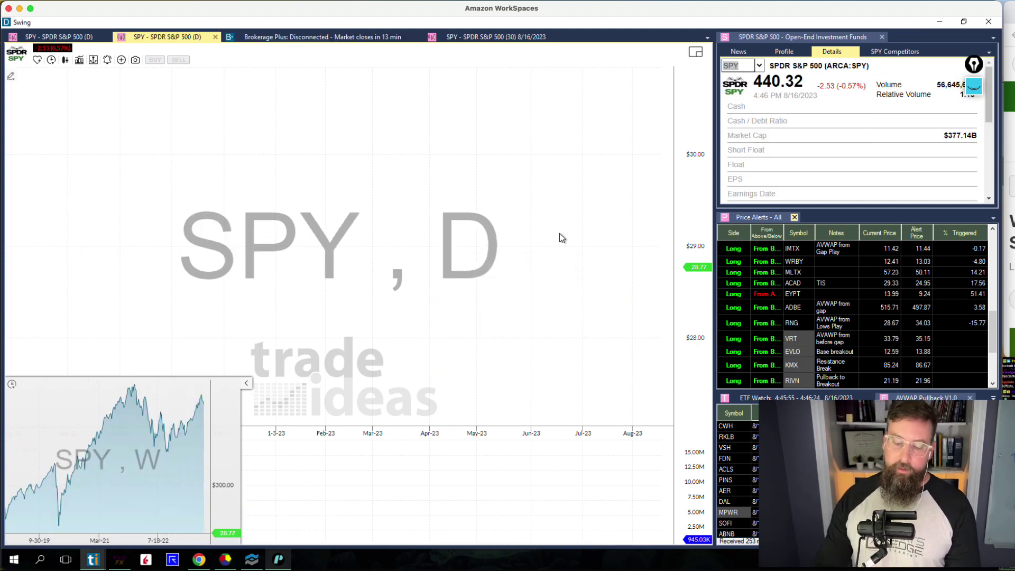
Draw a blue resistance line below 450, an arrow at the latest candles, and two volume arrows.
key(ctrl+shift+a)
drag(541, 130, 748, 130)
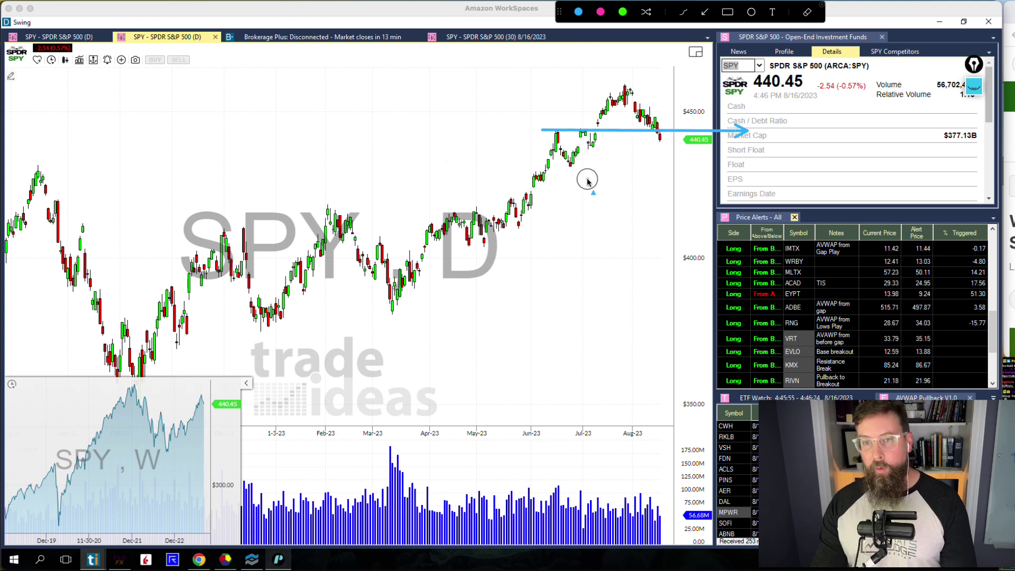
drag(587, 178, 648, 145)
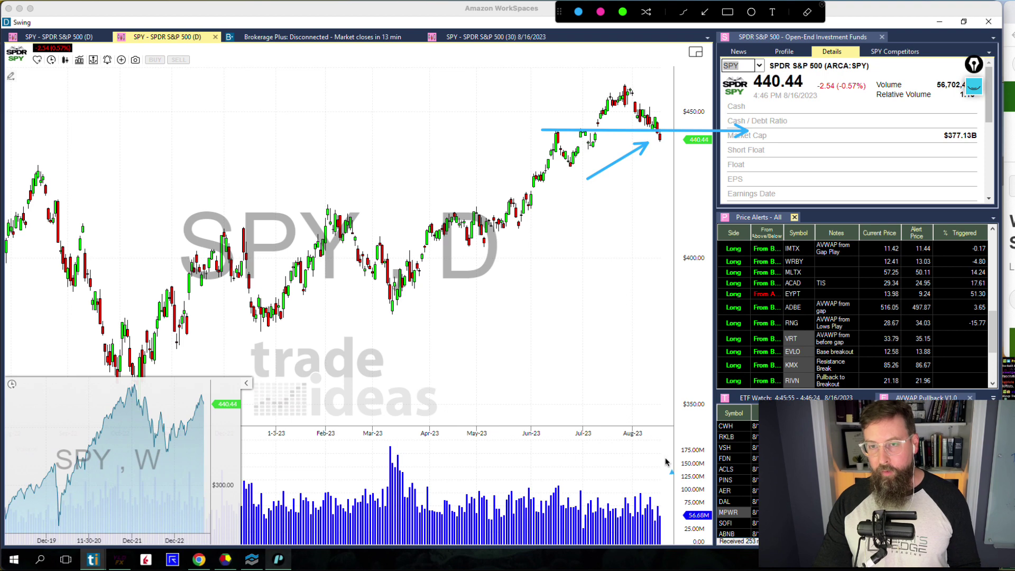
drag(666, 459, 678, 525)
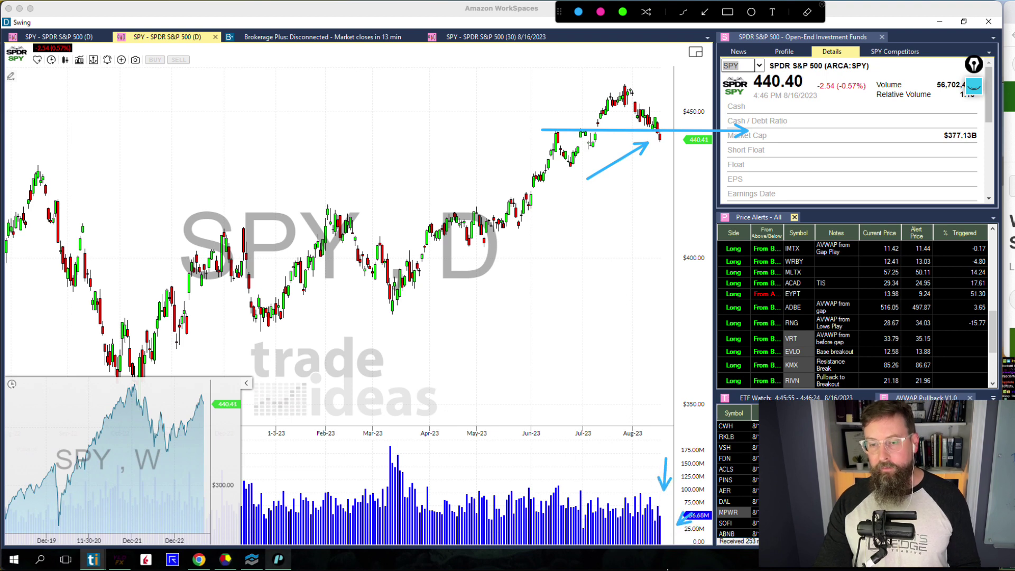
mouse_move(661, 569)
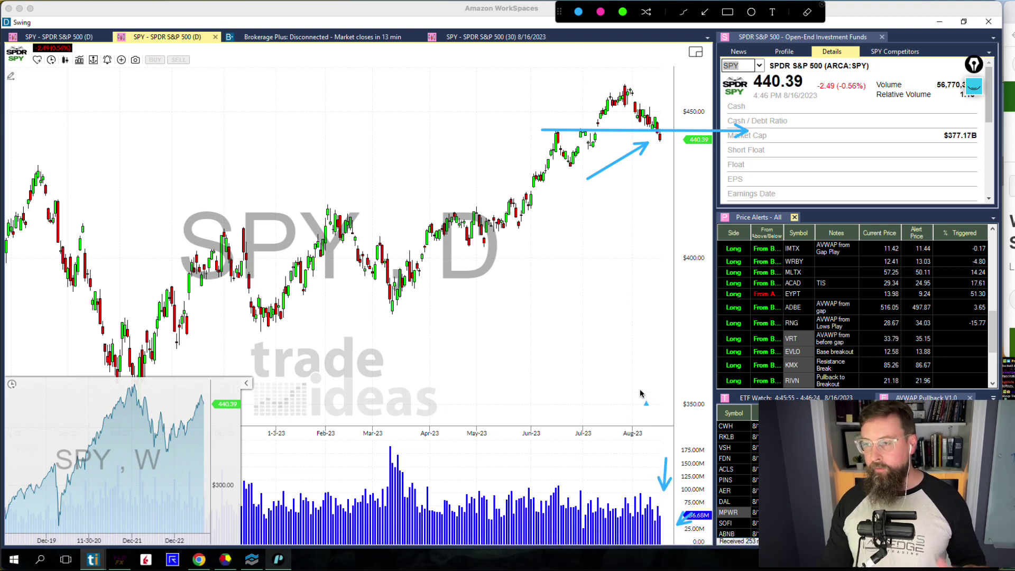
drag(646, 403, 641, 394)
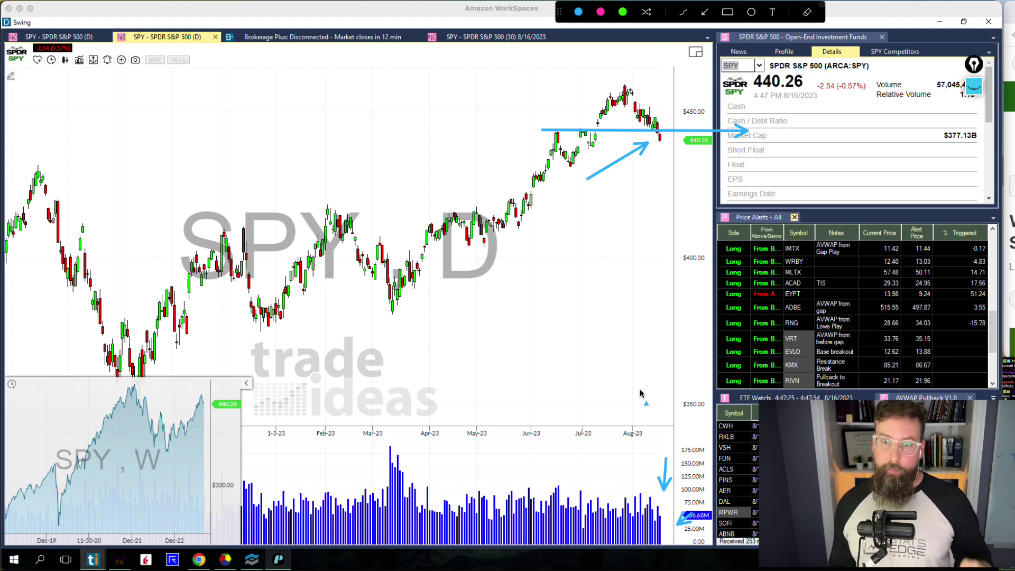
Load the SLX chart and draw a blue line from its April highs near 65.
key(Escape)
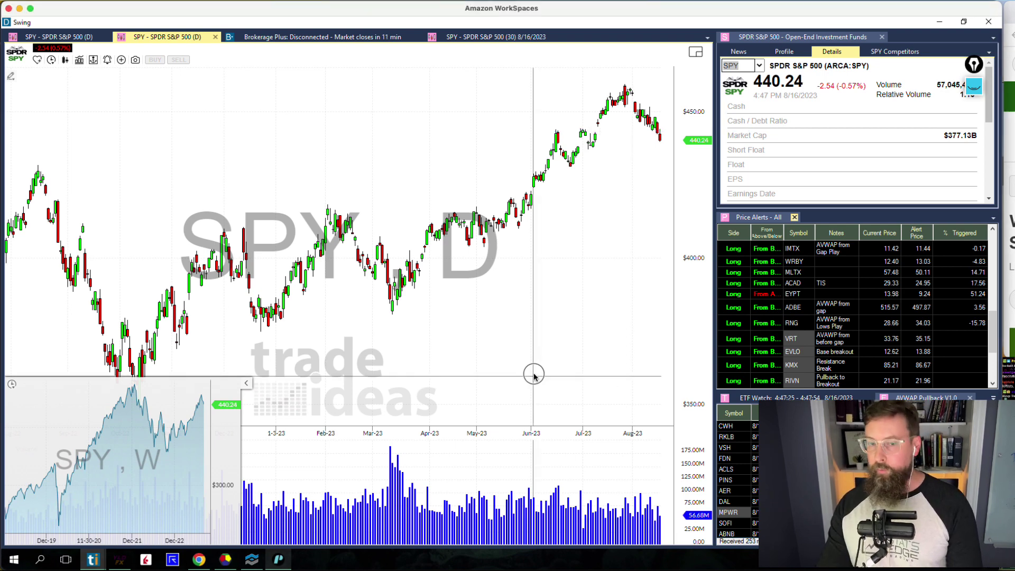
text(SX)
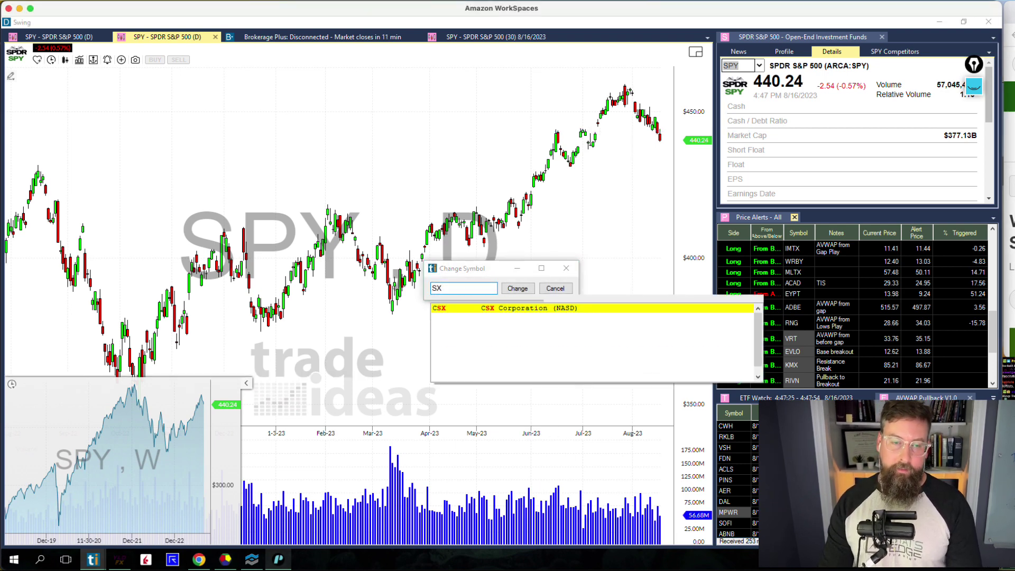
text(PY)
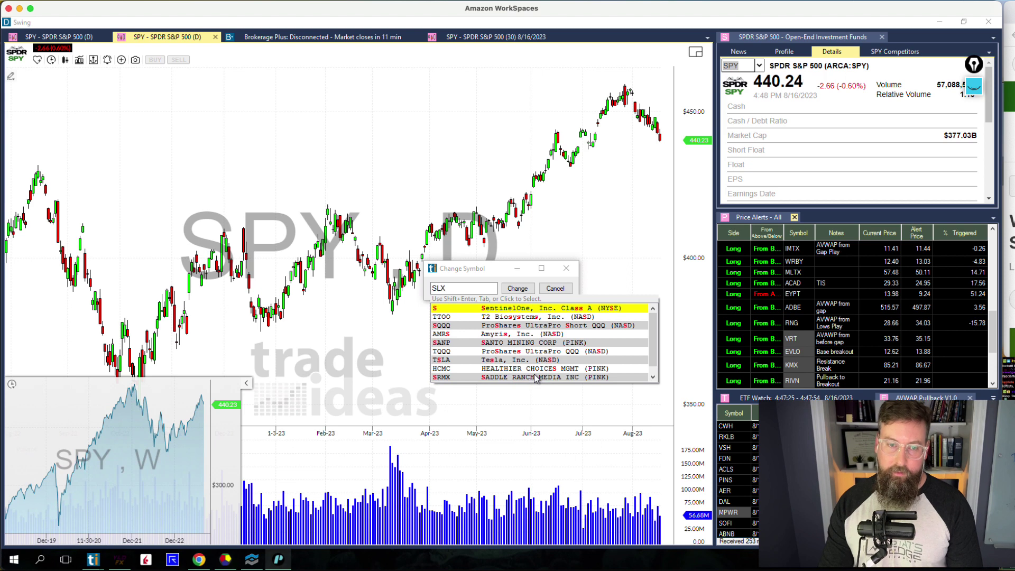
key(Return)
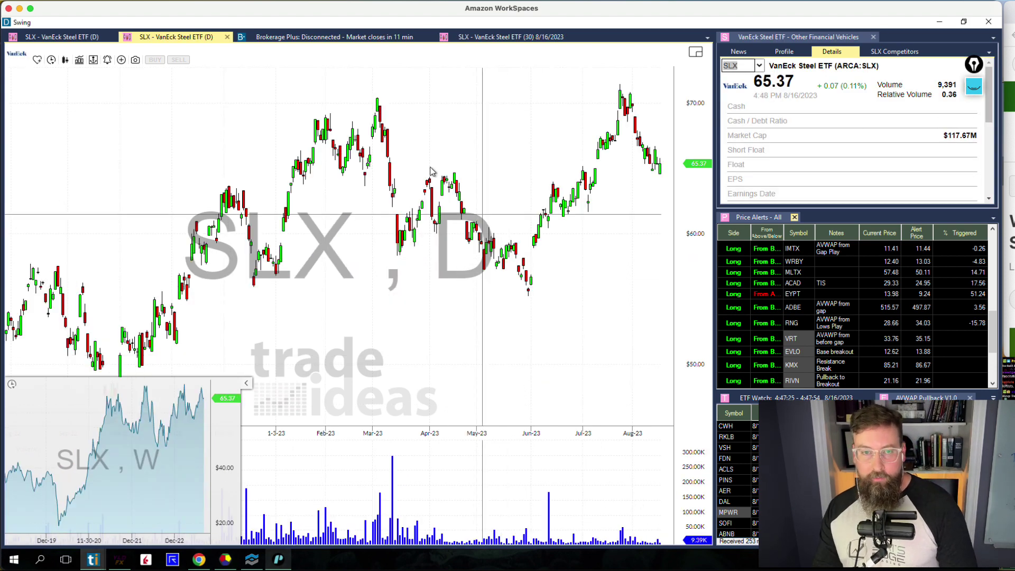
key(super+shift+a)
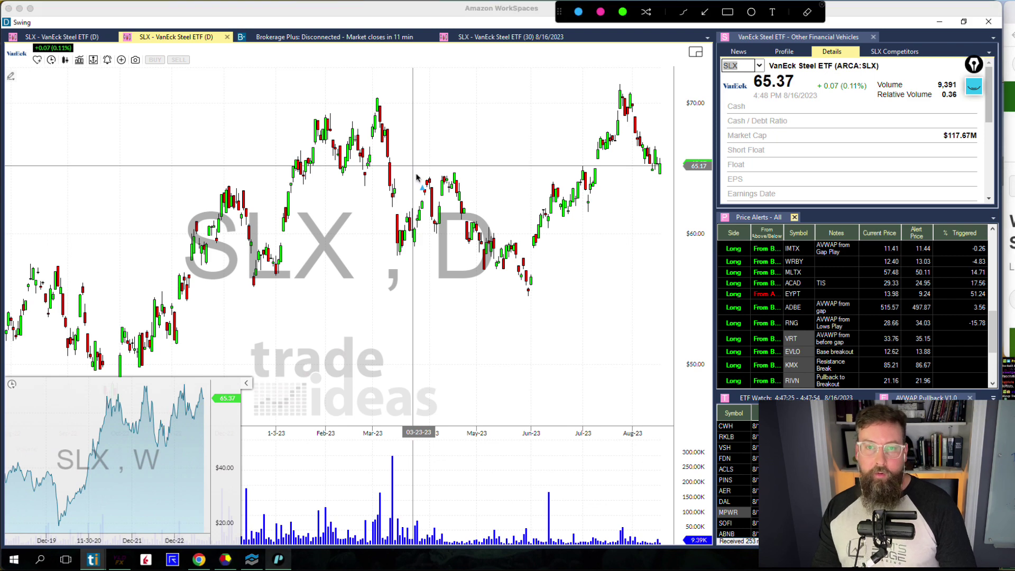
drag(416, 174, 700, 173)
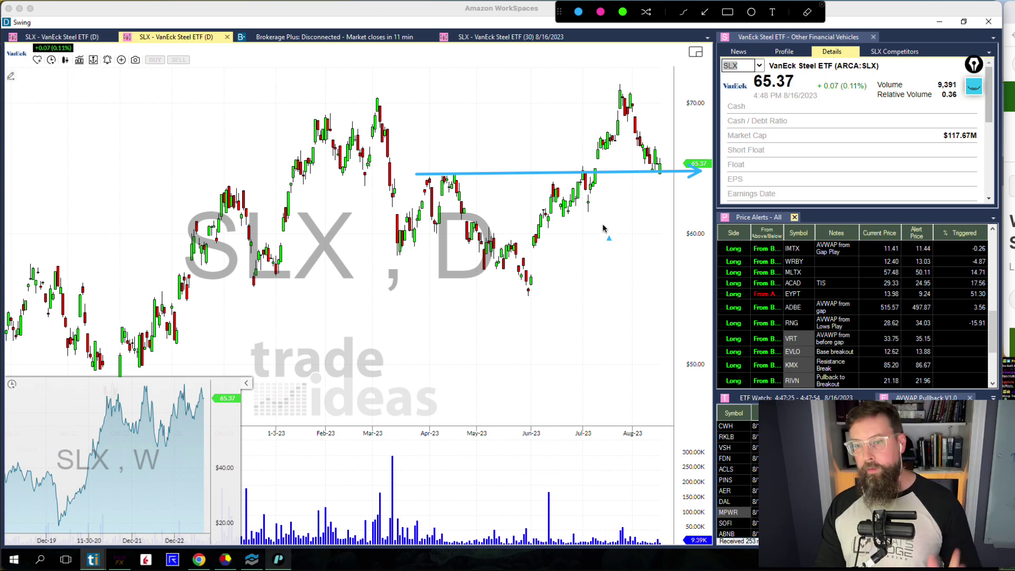
Clear the drawings and load Brown & Brown (BRO) from the bottom of Price Alerts.
key(Escape)
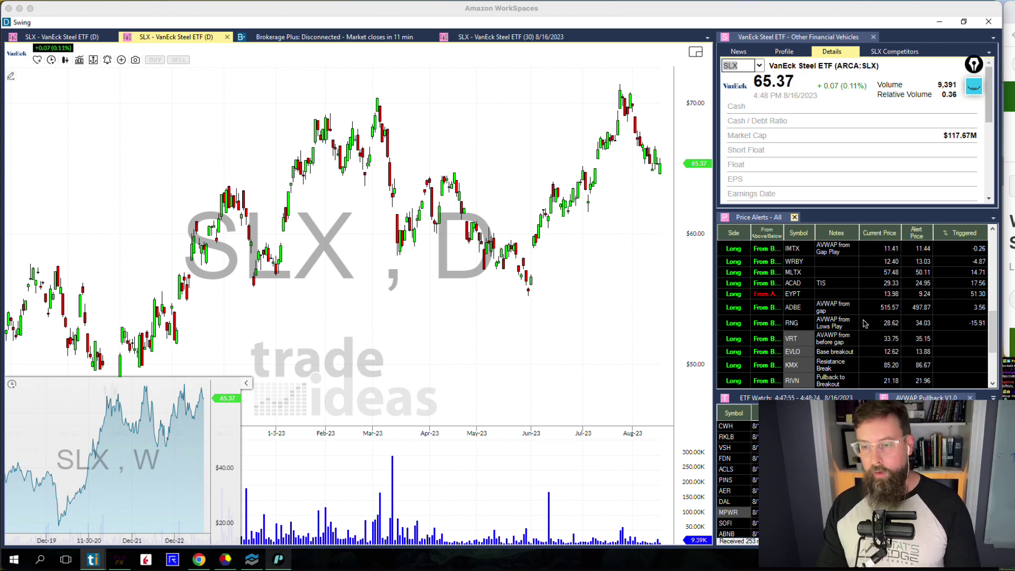
scroll(864, 323, down, 3)
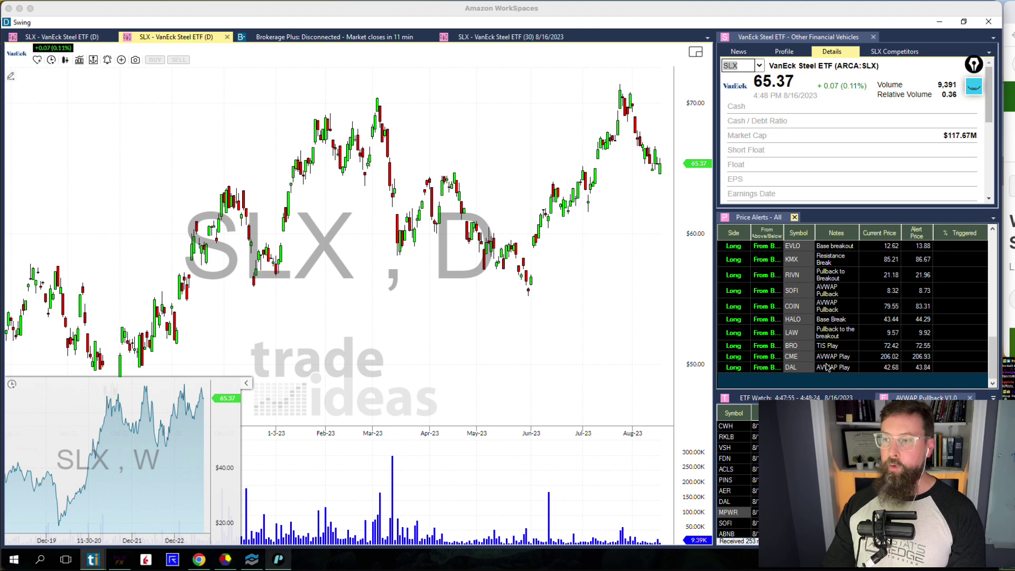
click(837, 347)
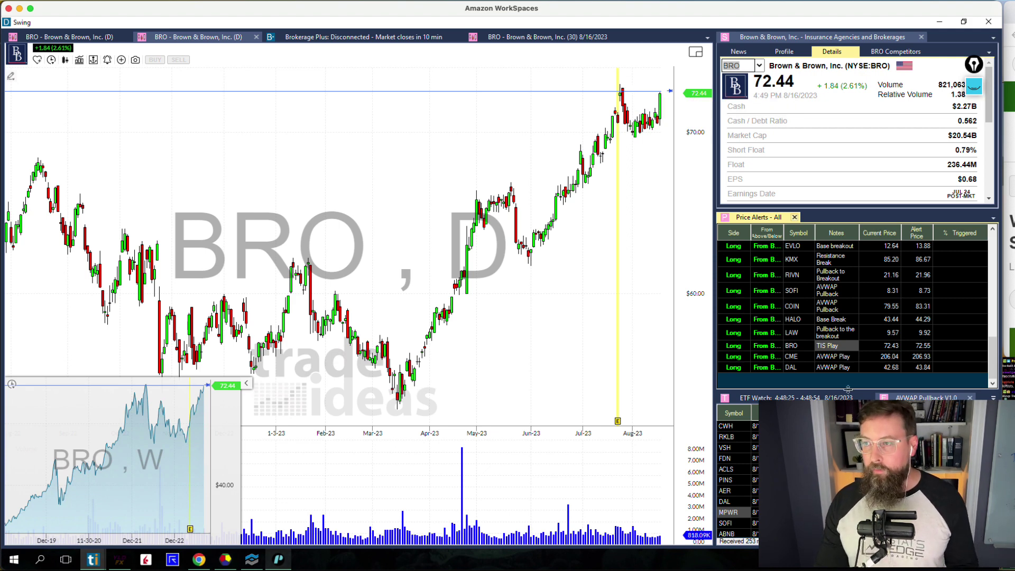
Load CME from its AVWAP Play price alert and check the recent candles' OHLC values.
click(833, 362)
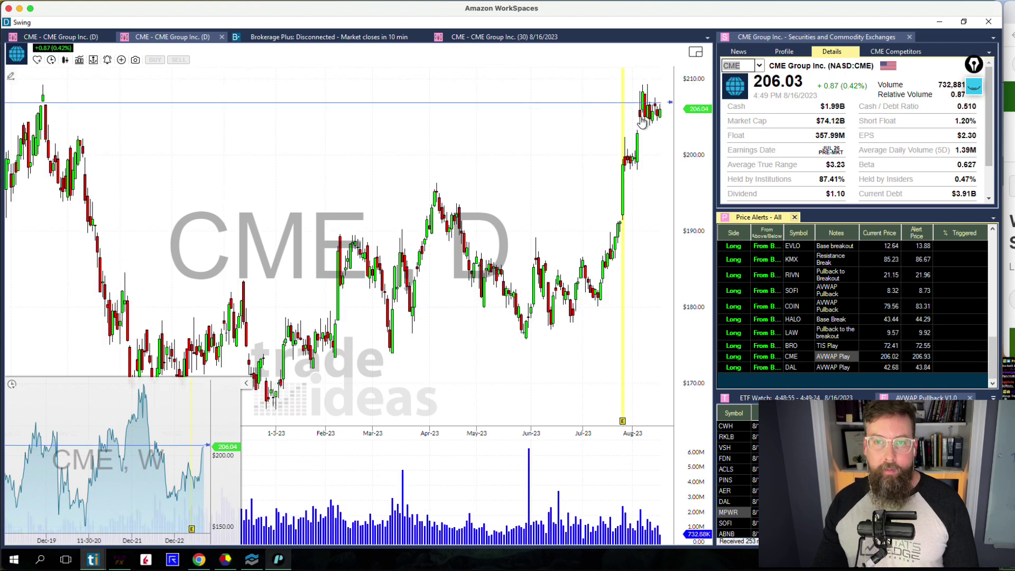
mouse_move(642, 139)
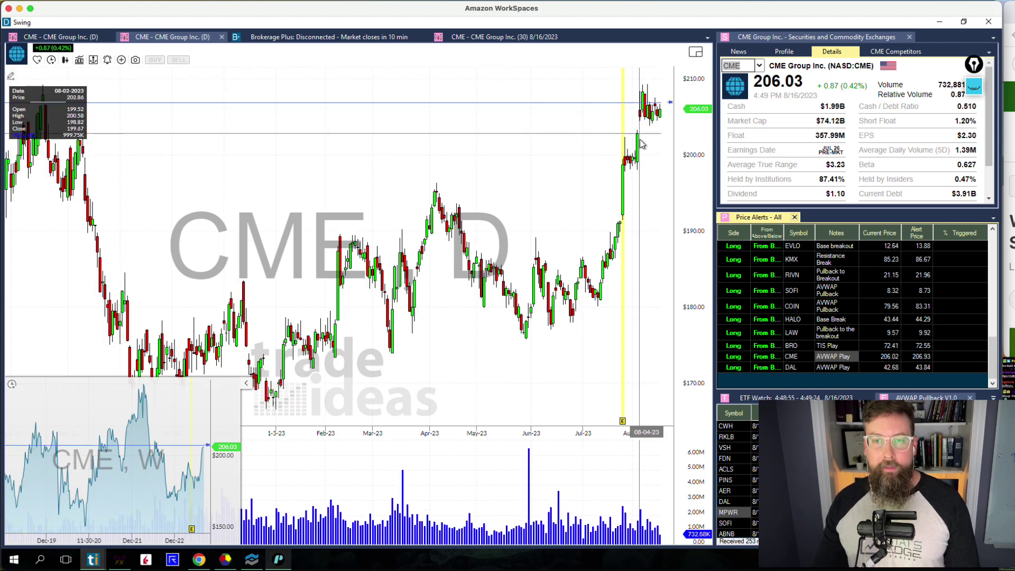